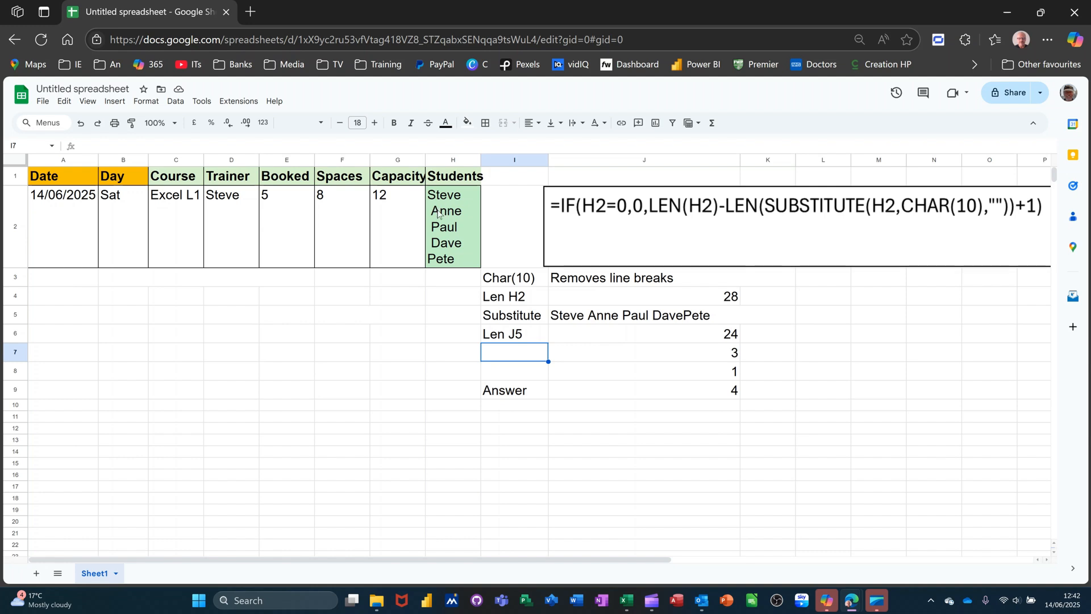
Append another student's first name on a new line within the Students cell H2.
{"action": "double_click", "coordinate": [456, 261]}
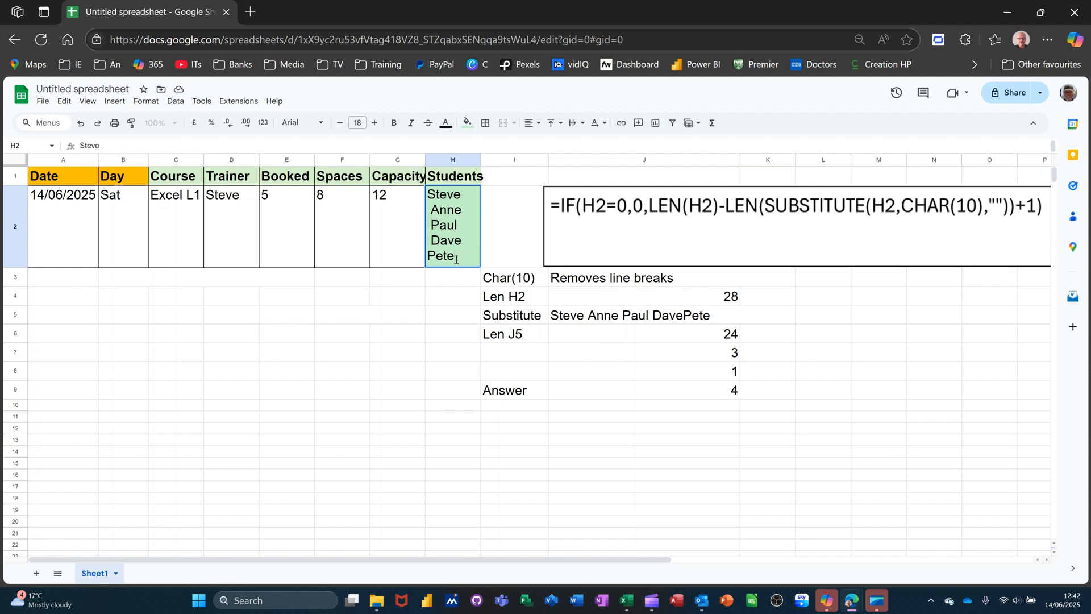
{"action": "key", "text": "alt+Return"}
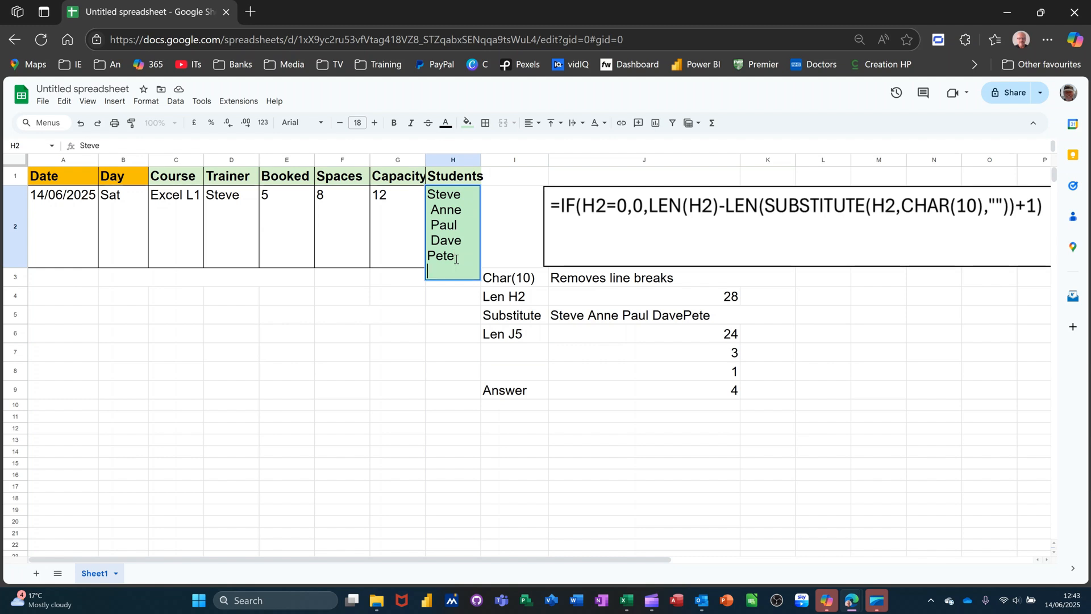
{"action": "type", "text": "Paul"}
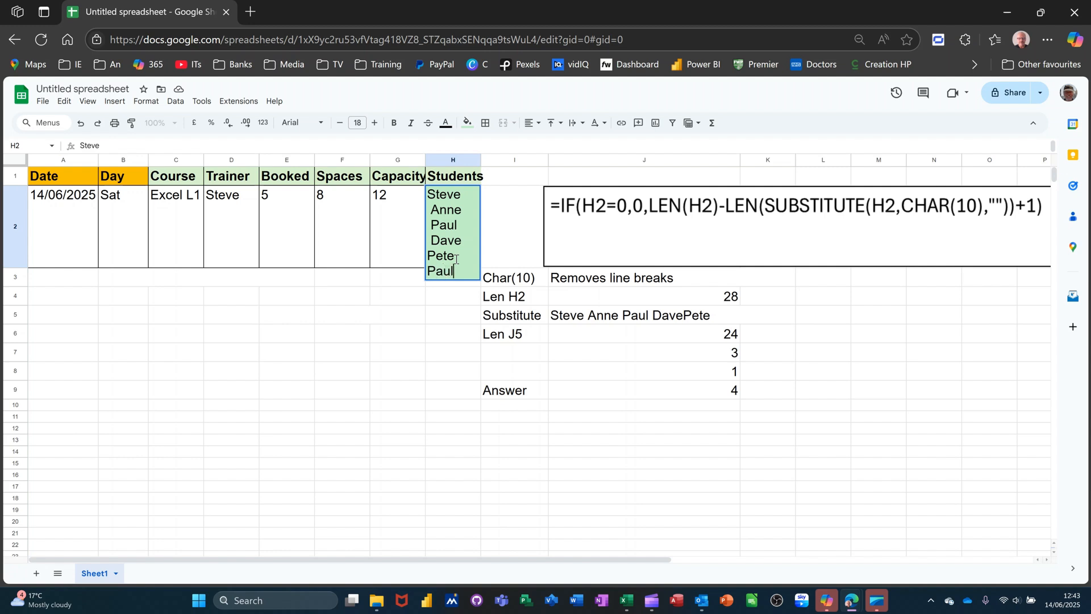
{"action": "type", "text": "a"}
{"action": "key", "text": "Return"}
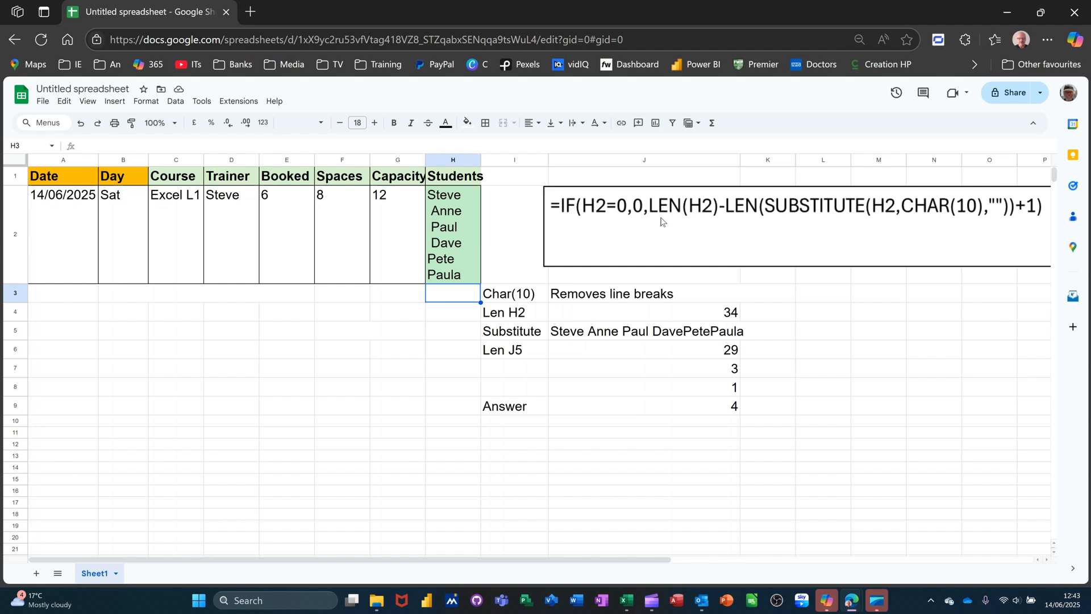
Enter a LEN formula in F3 that counts the characters in the Students cell H2.
{"action": "left_click", "coordinate": [341, 300]}
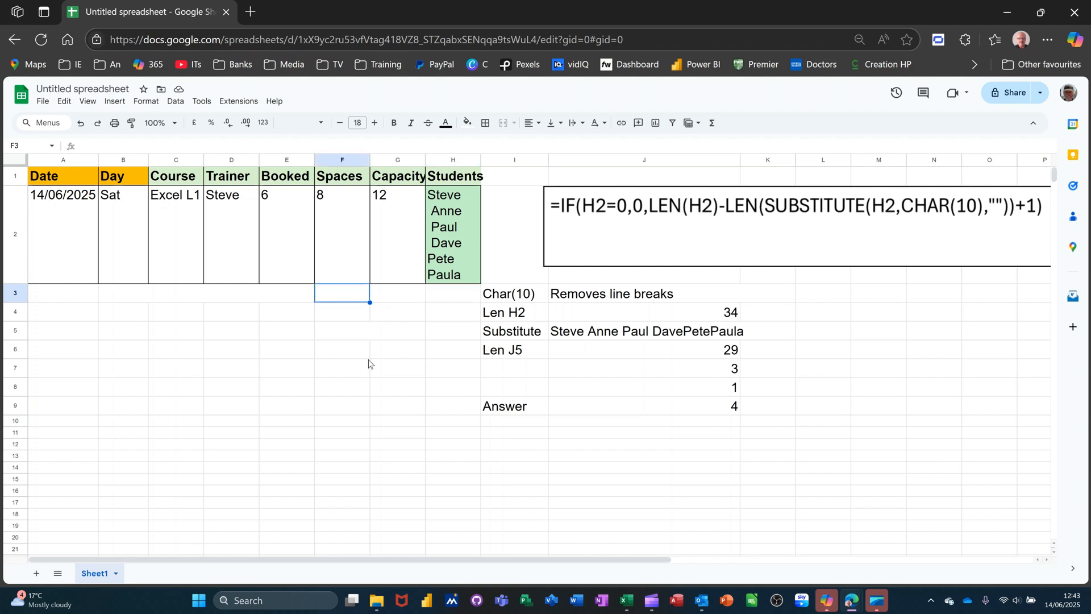
{"action": "type", "text": "=len"}
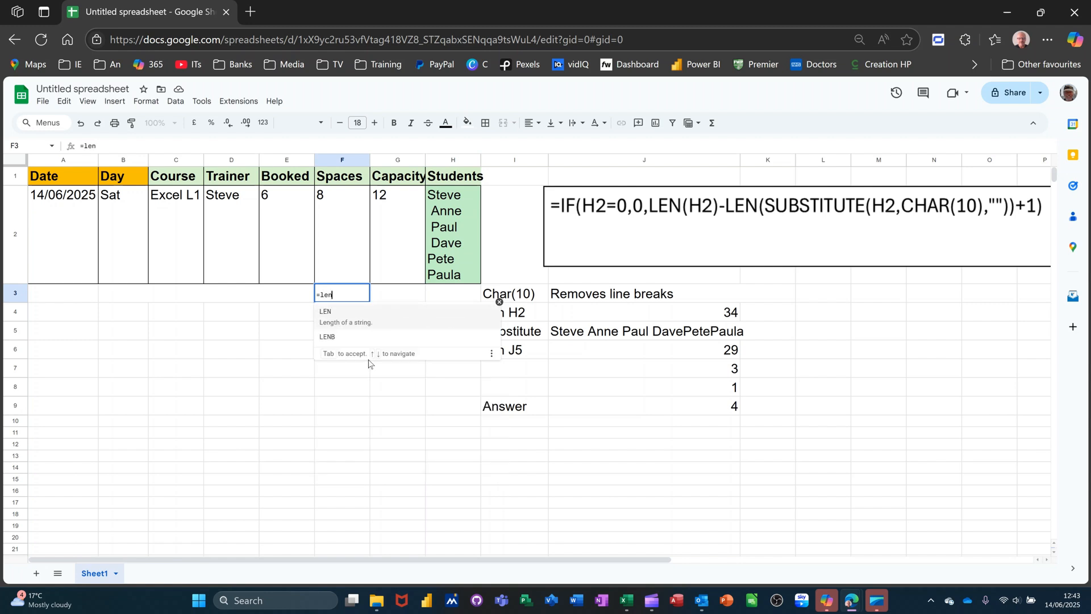
{"action": "key", "text": "Tab"}
{"action": "key", "text": "Up"}
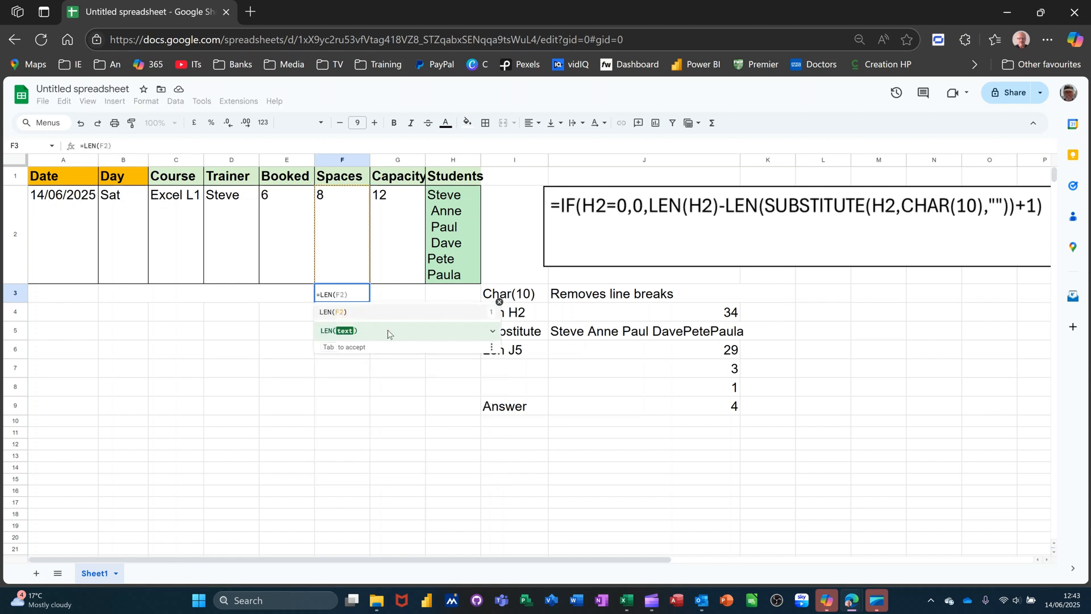
{"action": "left_click", "coordinate": [449, 223]}
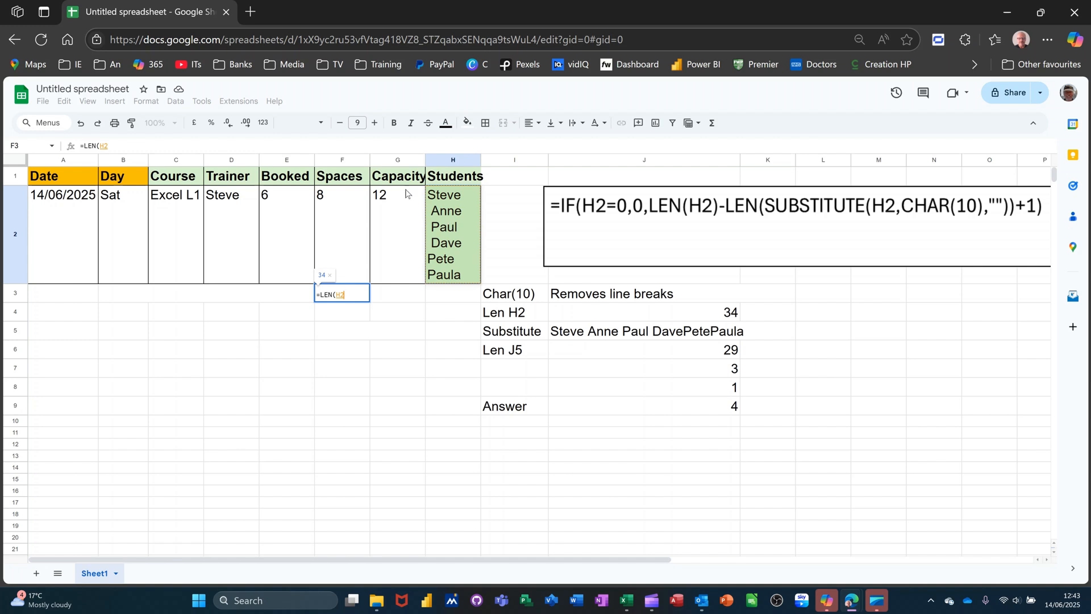
{"action": "key", "text": "Return"}
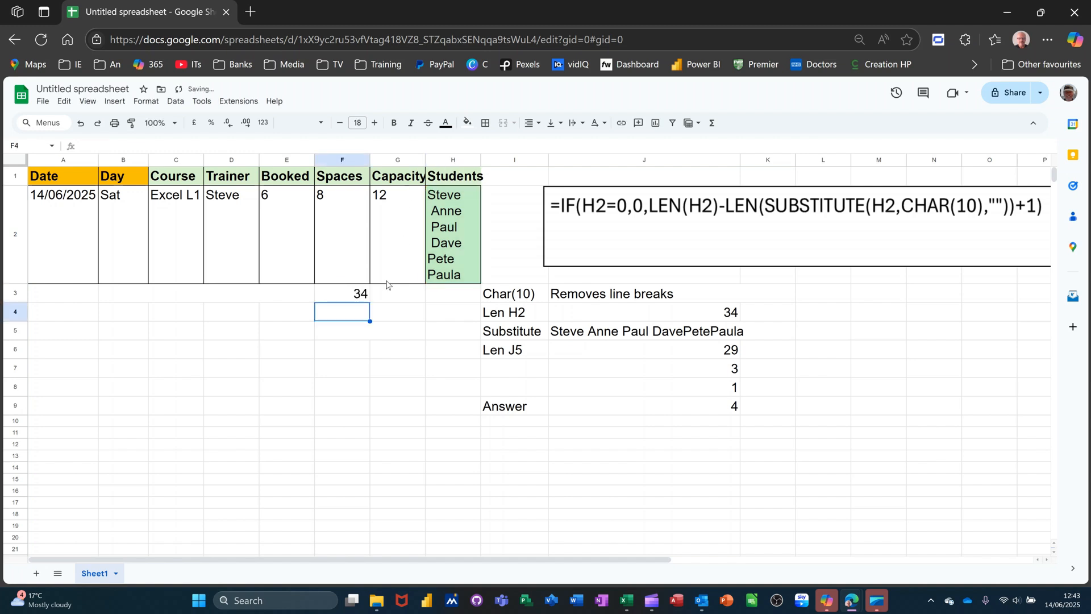
{"action": "left_click", "coordinate": [350, 295]}
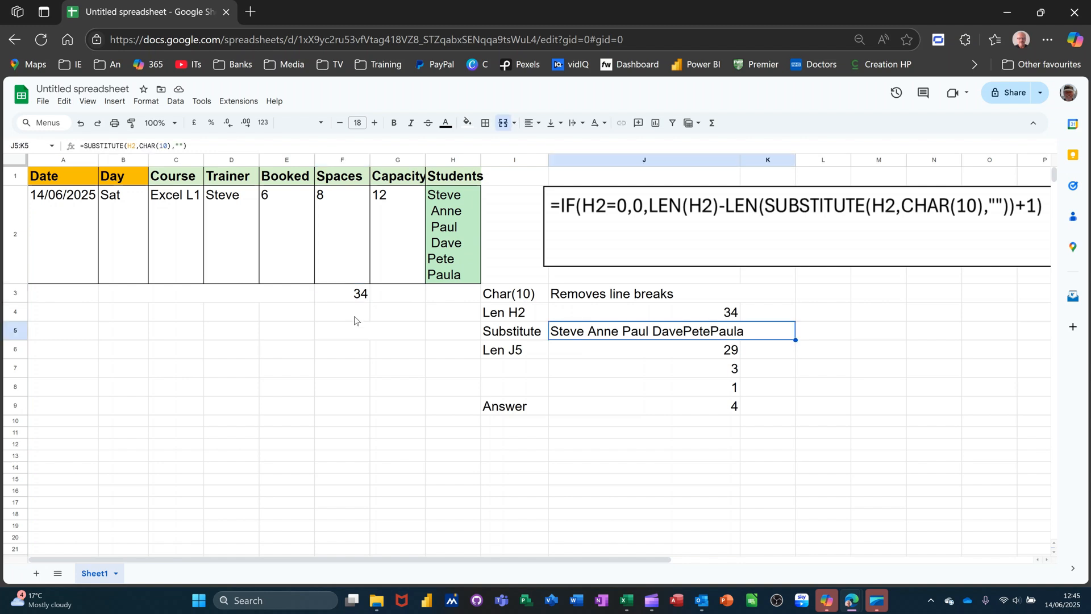
Enter a SUBSTITUTE formula in F4 that replaces CHAR(10) line breaks in H2 with an empty string "".
{"action": "left_click", "coordinate": [354, 319]}
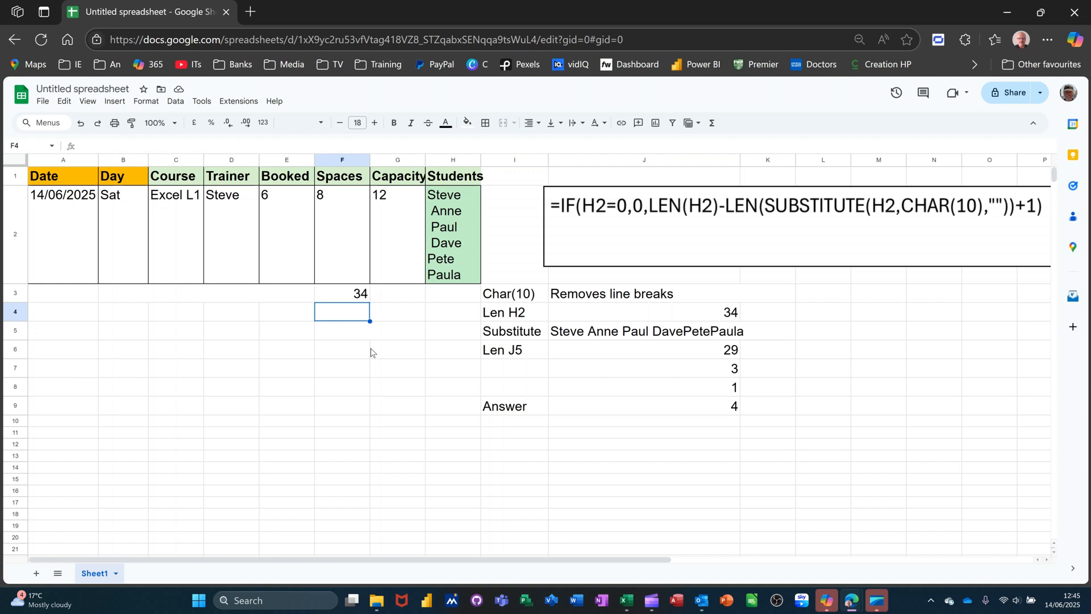
{"action": "type", "text": "=substi"}
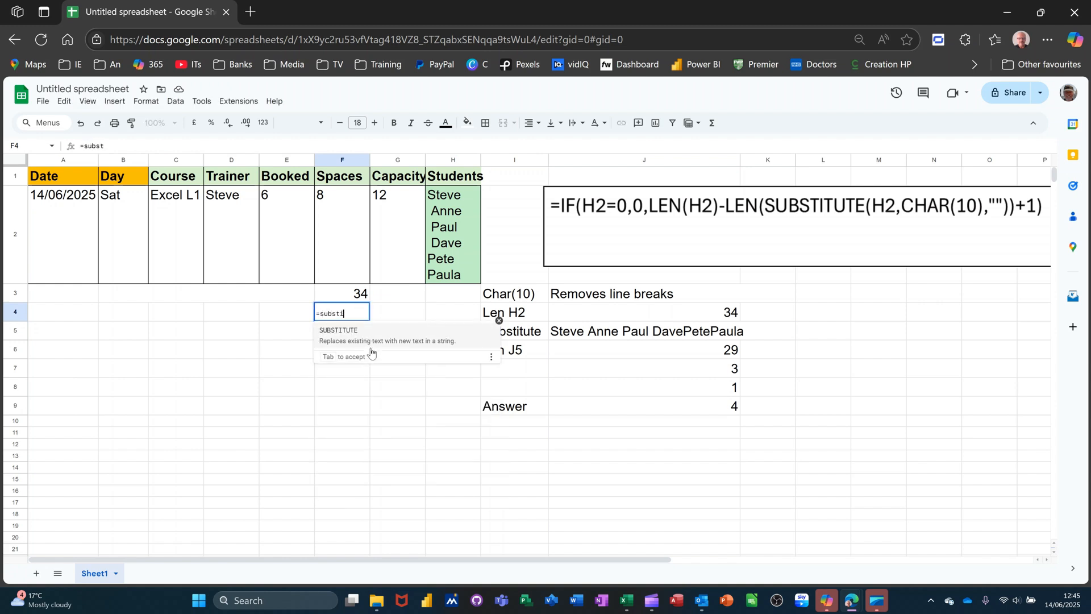
{"action": "type", "text": "tue"}
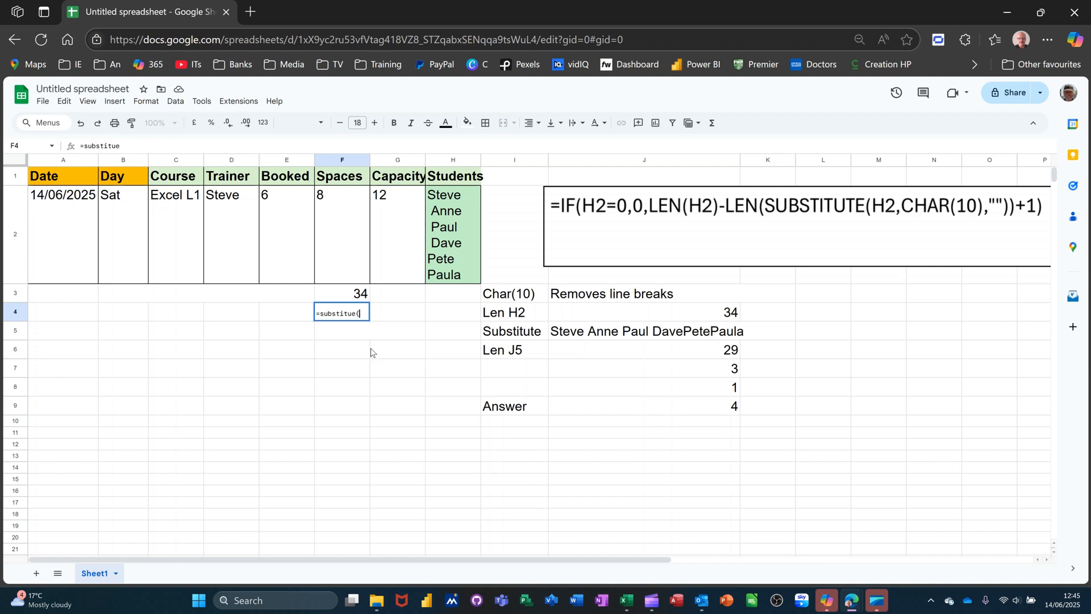
{"action": "type", "text": "("}
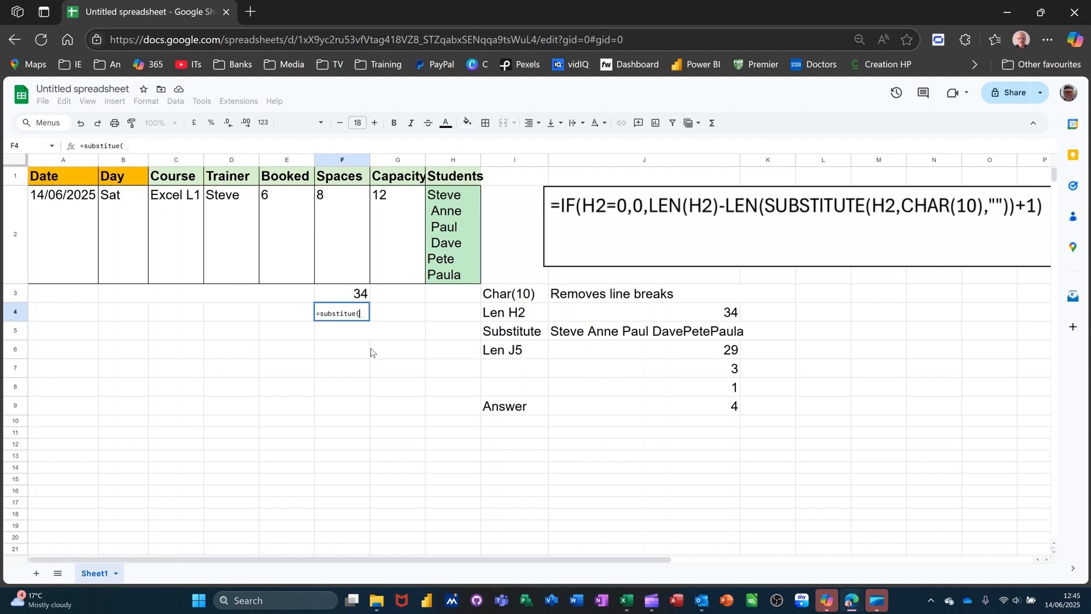
{"action": "left_click", "coordinate": [450, 228]}
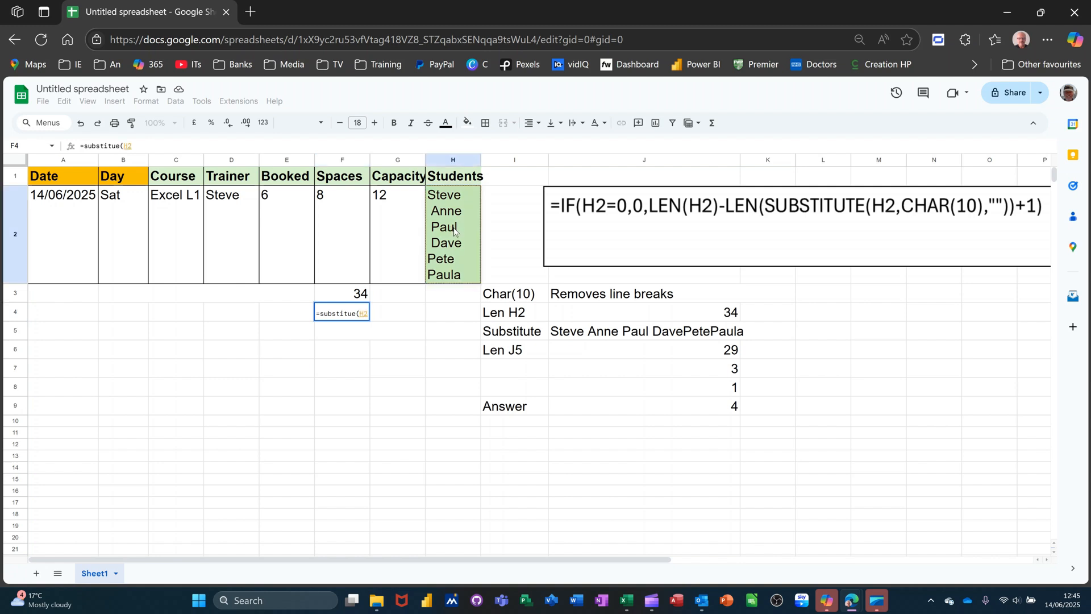
{"action": "type", "text": ","}
{"action": "type", "text": "char"}
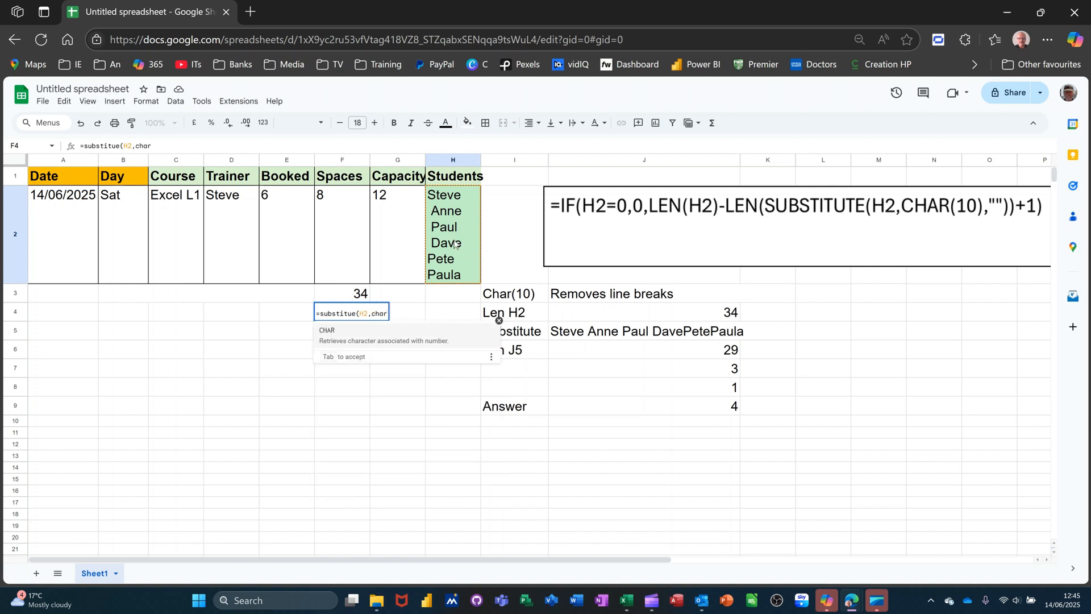
{"action": "type", "text": "(10"}
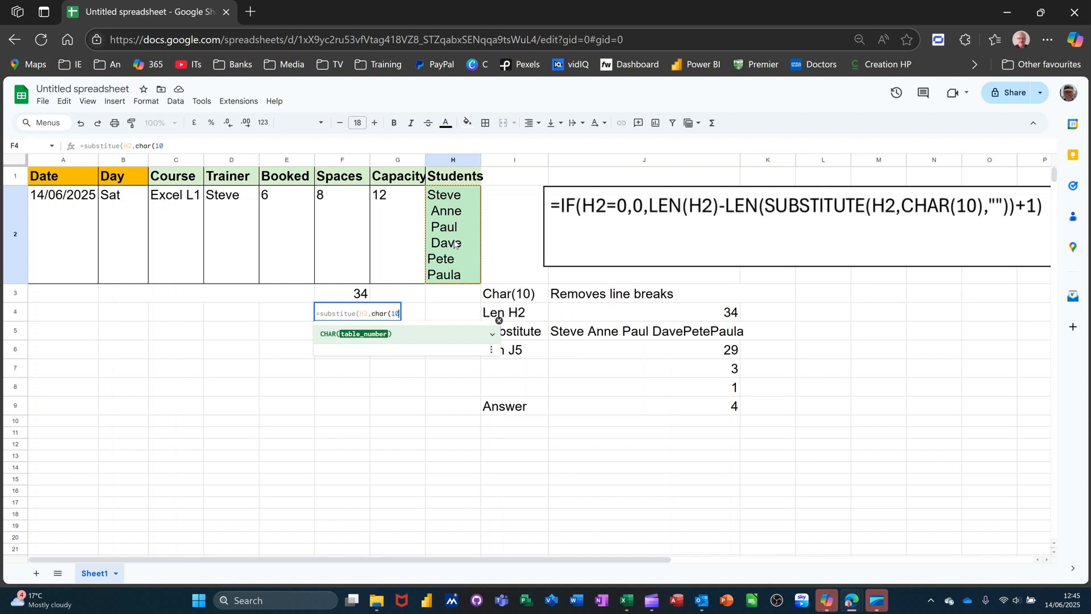
{"action": "type", "text": "),"}
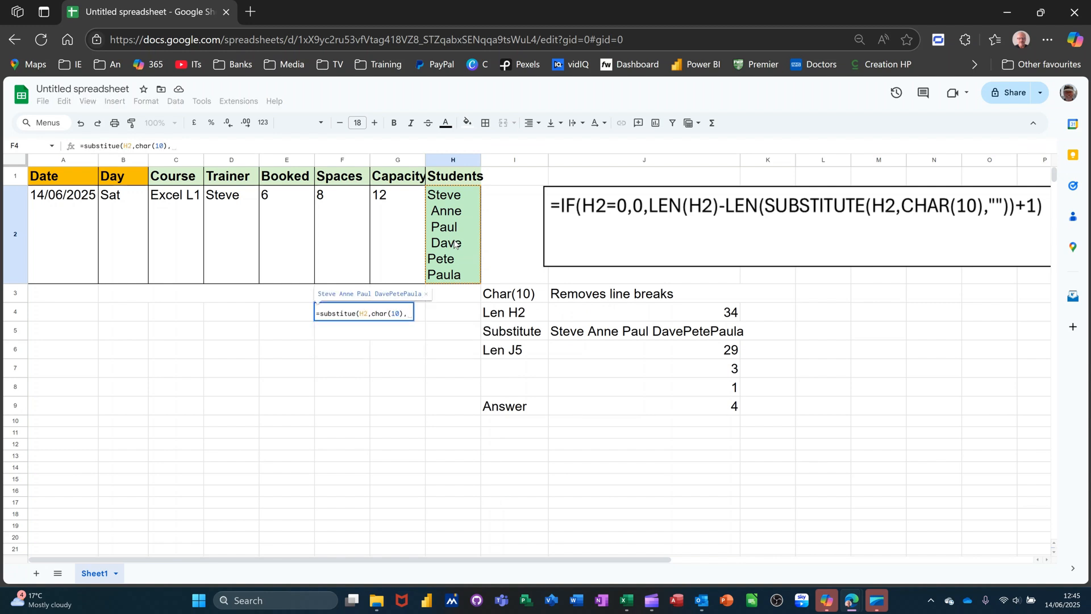
{"action": "type", "text": "\"\""}
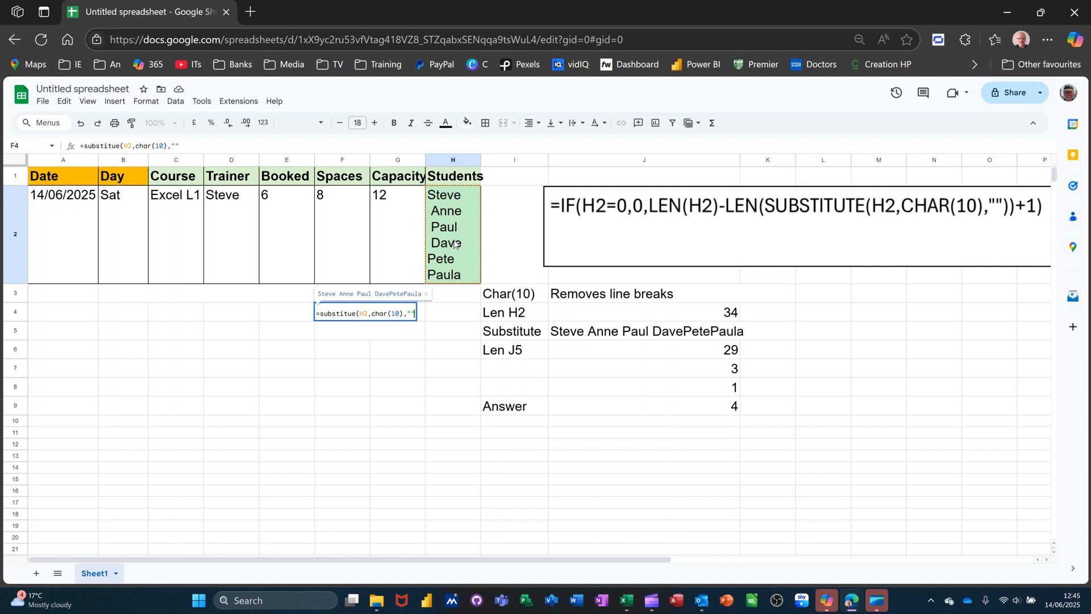
{"action": "type", "text": ")"}
{"action": "key", "text": "Return"}
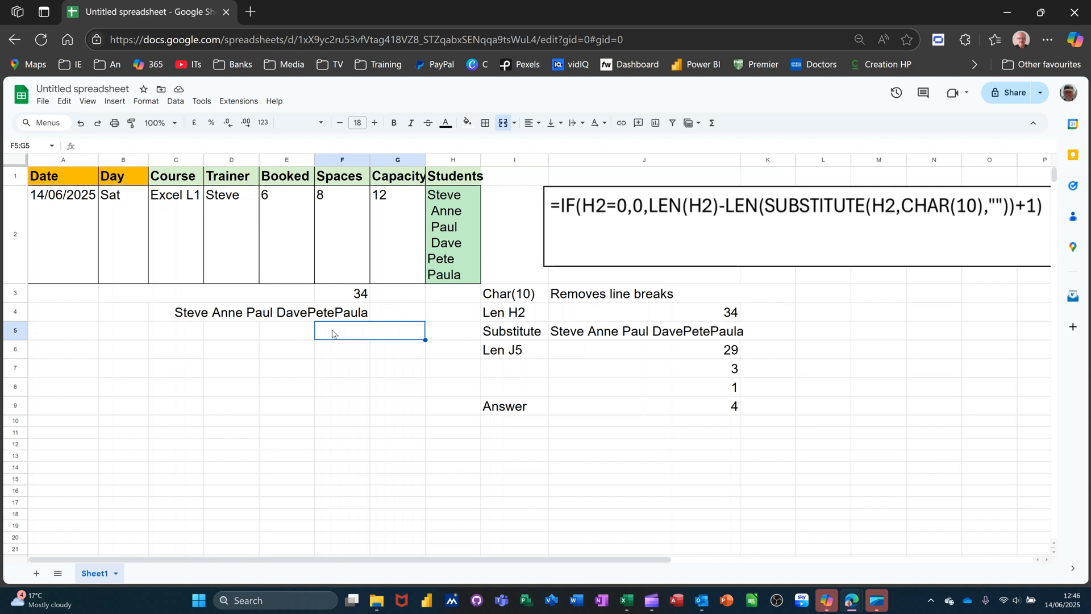
Enter =len(F4) in the merged cell F5:G5 to count the characters of the text without line breaks.
{"action": "type", "text": "="}
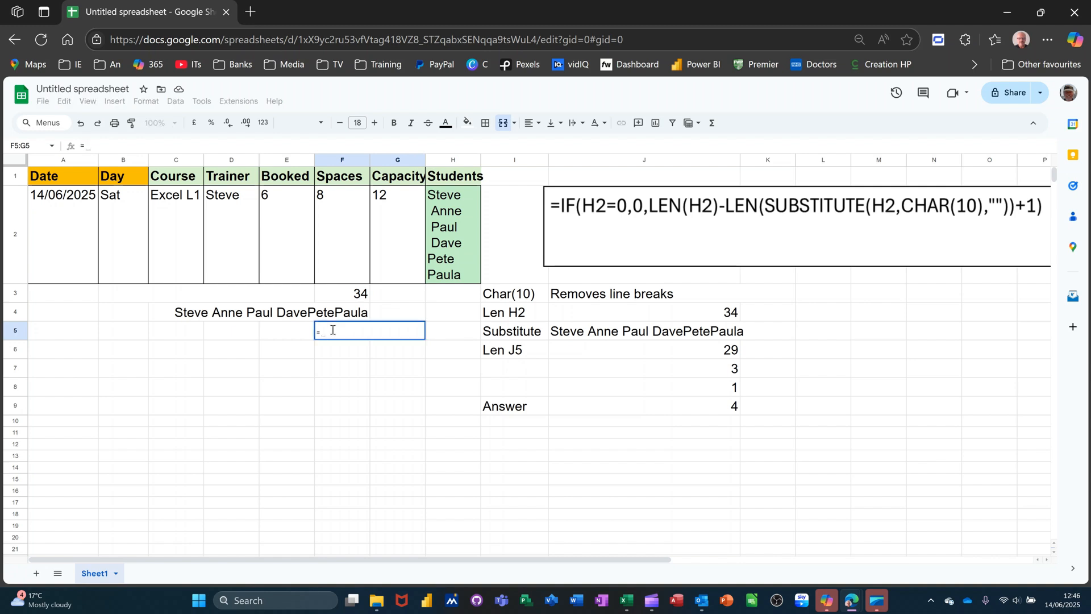
{"action": "type", "text": "len"}
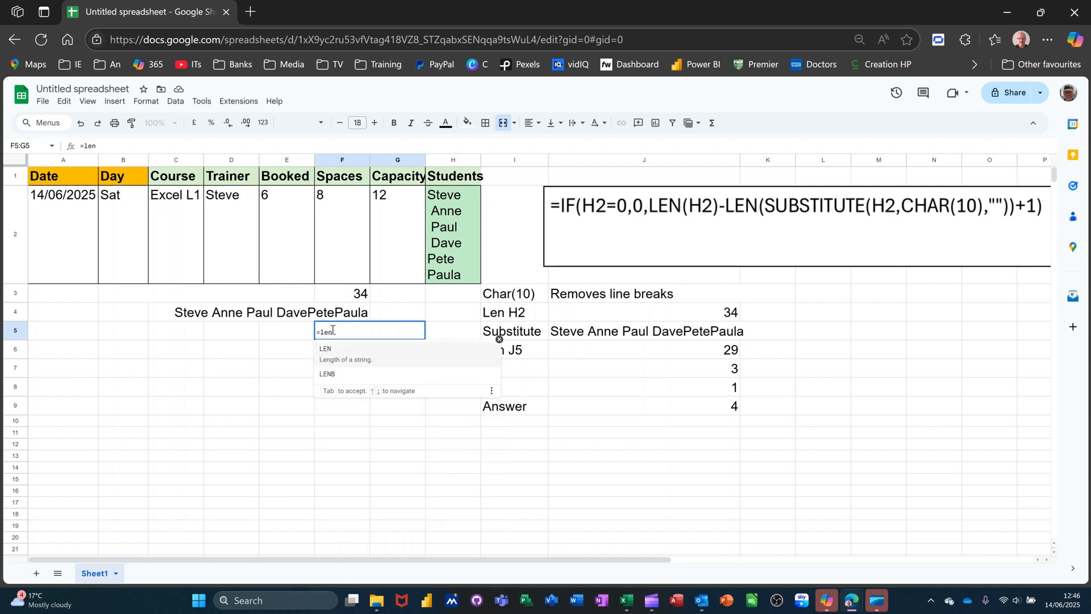
{"action": "type", "text": "("}
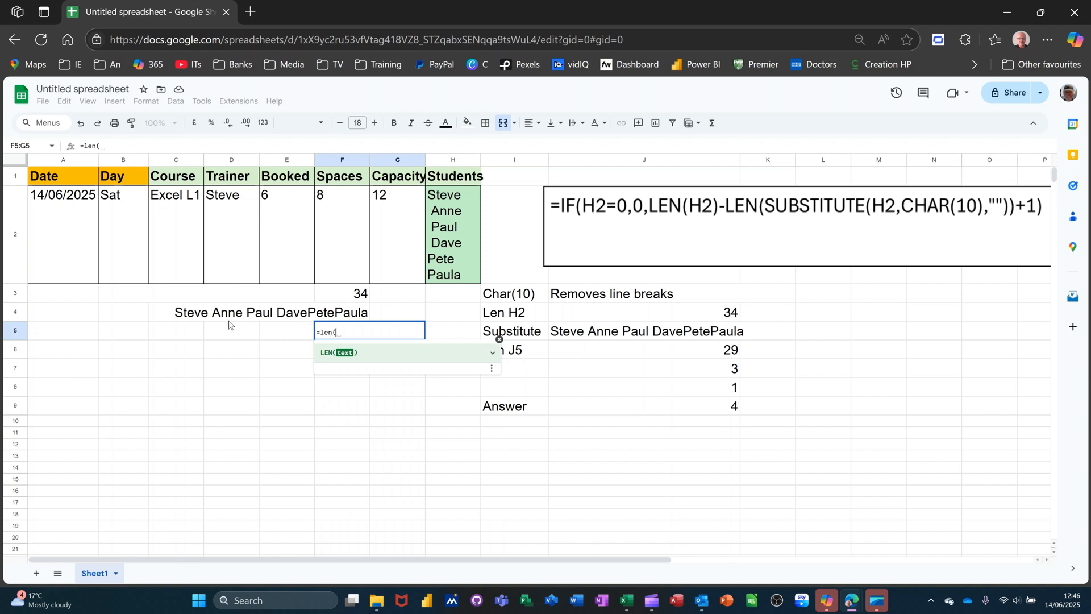
{"action": "left_click", "coordinate": [320, 312]}
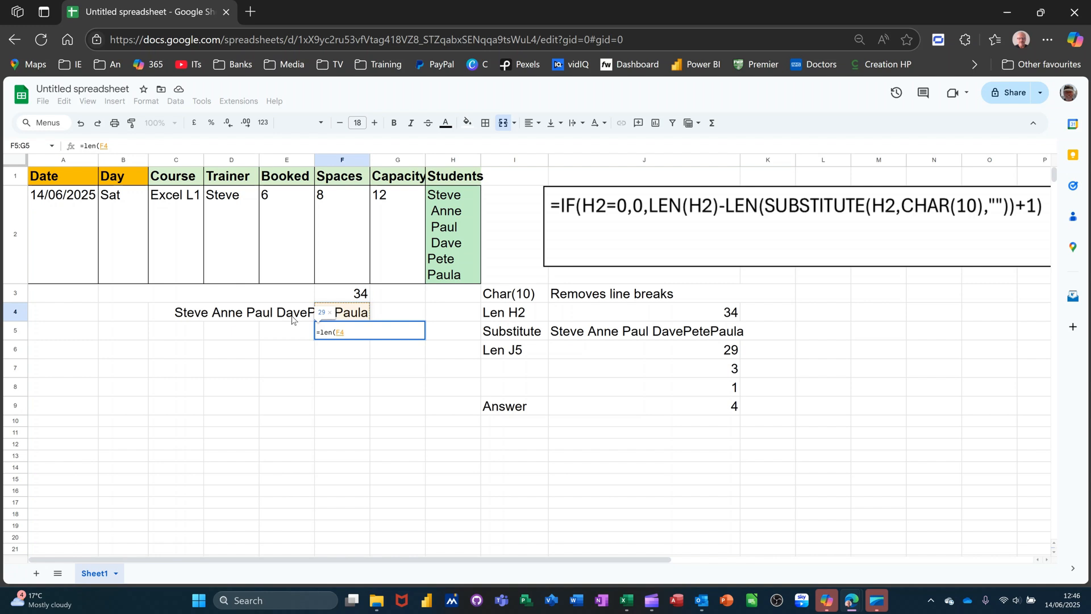
{"action": "key", "text": "Return"}
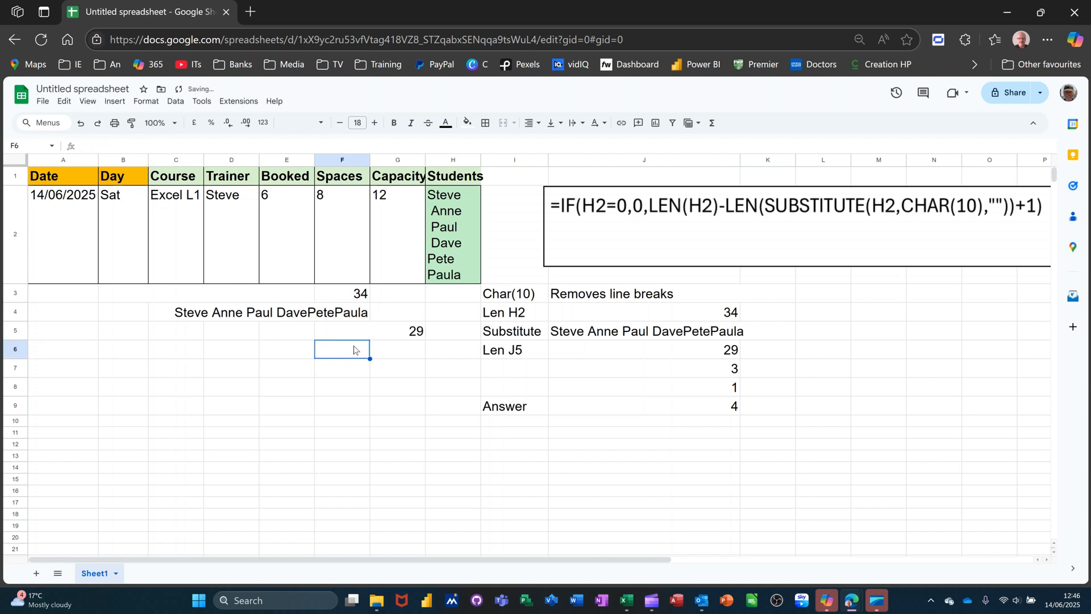
{"action": "left_click", "coordinate": [399, 337]}
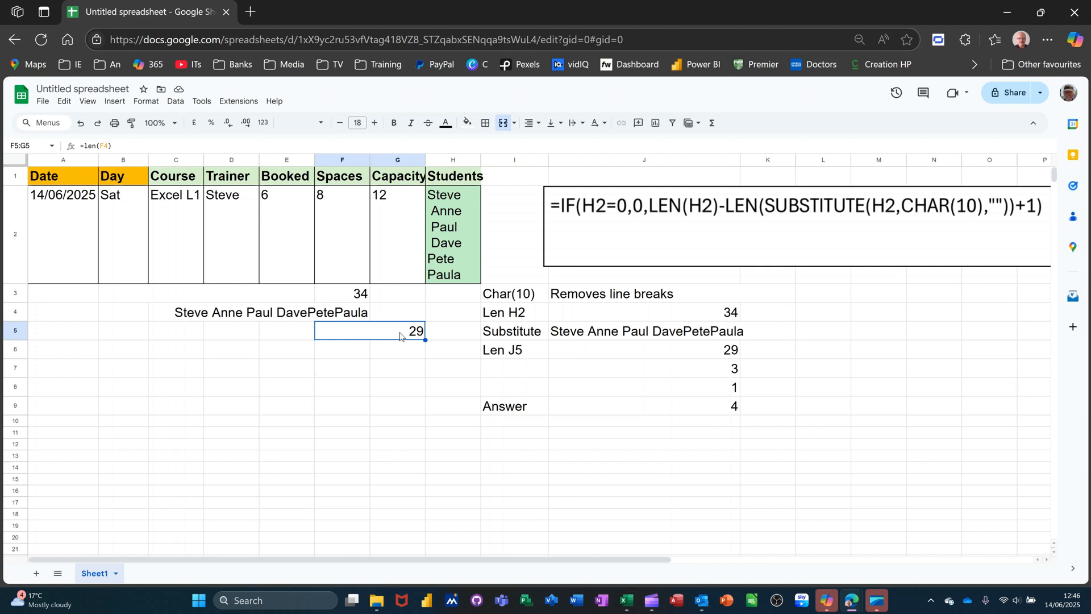
Enter =F3-F5 in G6 to subtract the stripped text's length from the original length.
{"action": "left_click", "coordinate": [398, 349]}
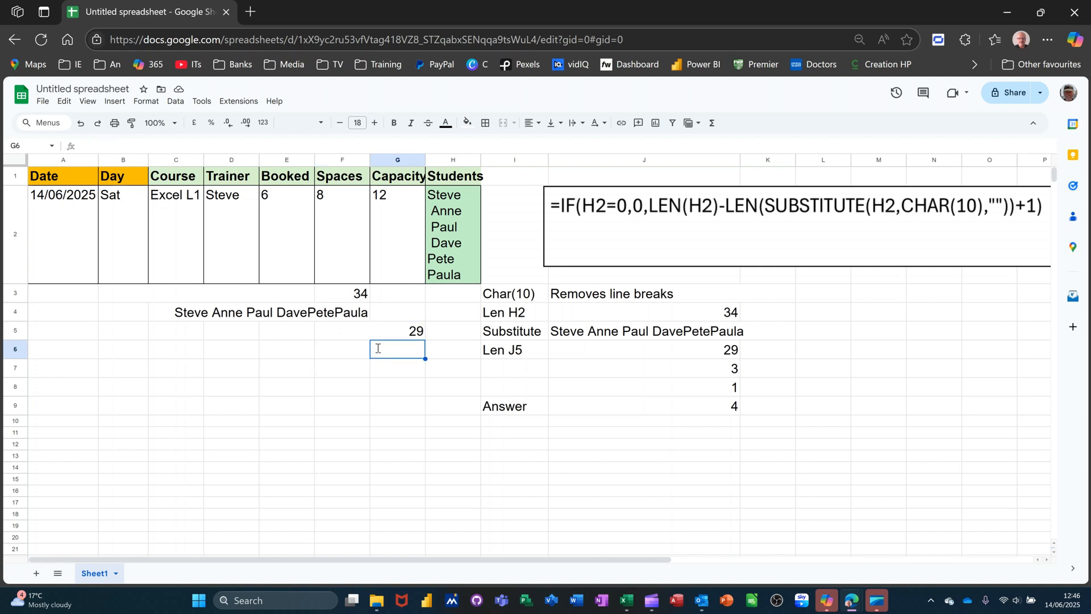
{"action": "type", "text": "="}
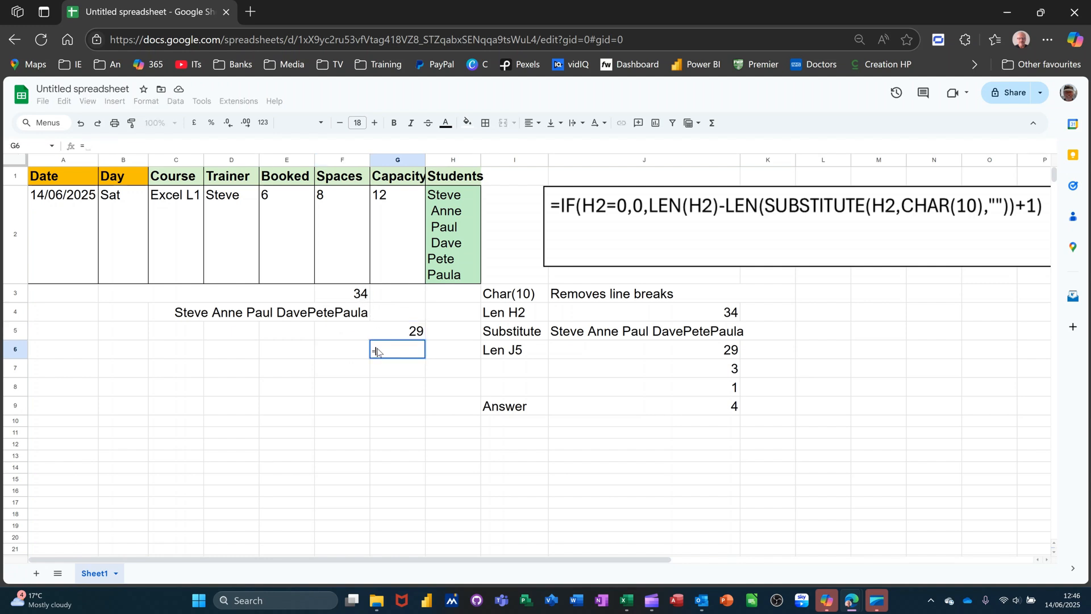
{"action": "left_click", "coordinate": [324, 297]}
{"action": "type", "text": "-"}
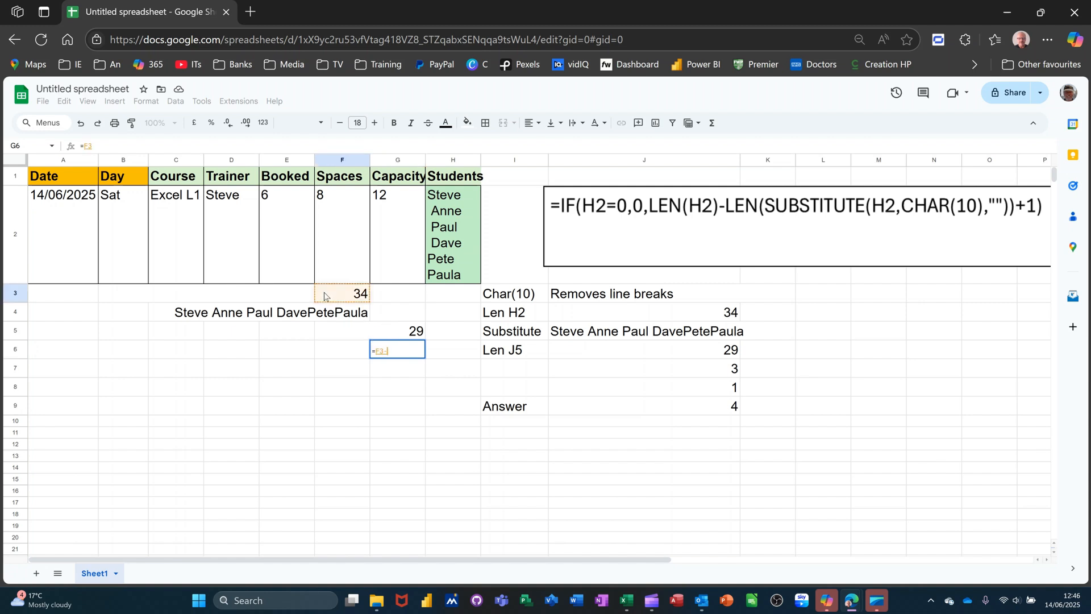
{"action": "left_click", "coordinate": [399, 333]}
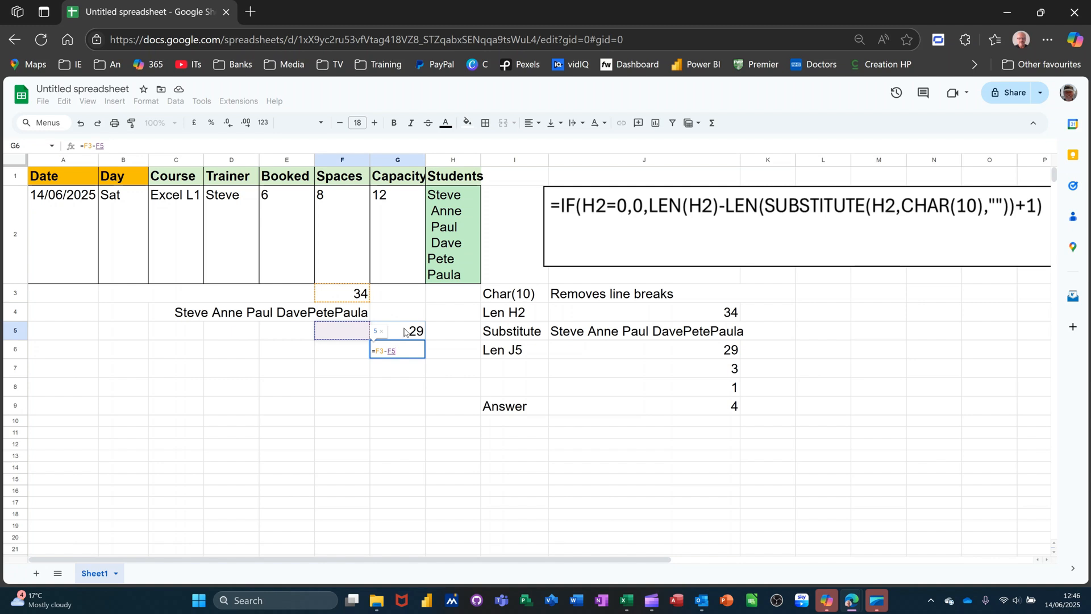
{"action": "key", "text": "Return"}
{"action": "left_click", "coordinate": [398, 356]}
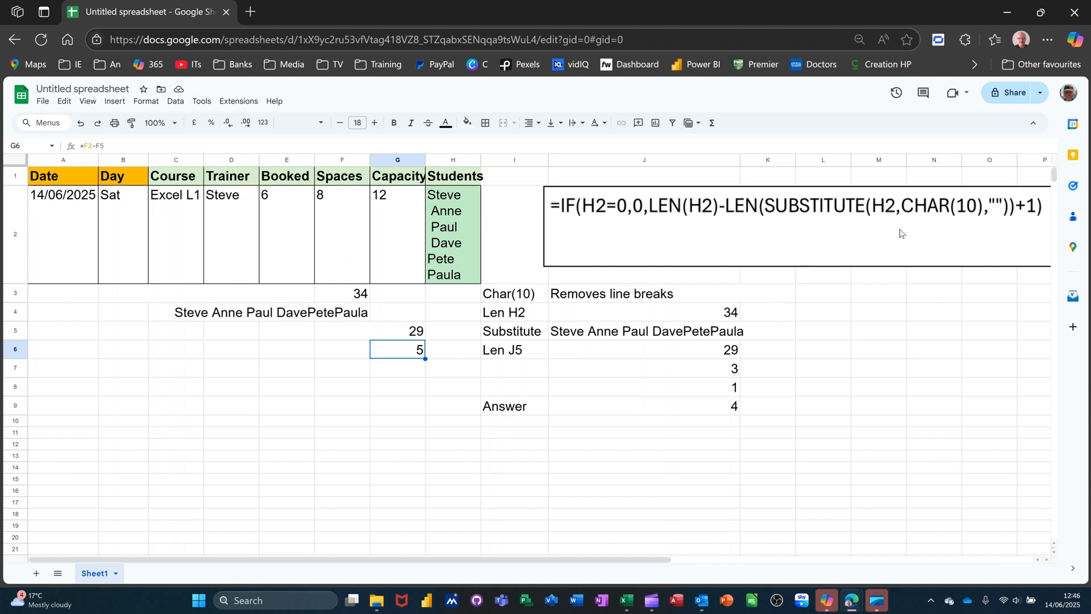
Enter the constant 1 in G7, directly beneath the length difference.
{"action": "left_click", "coordinate": [414, 374]}
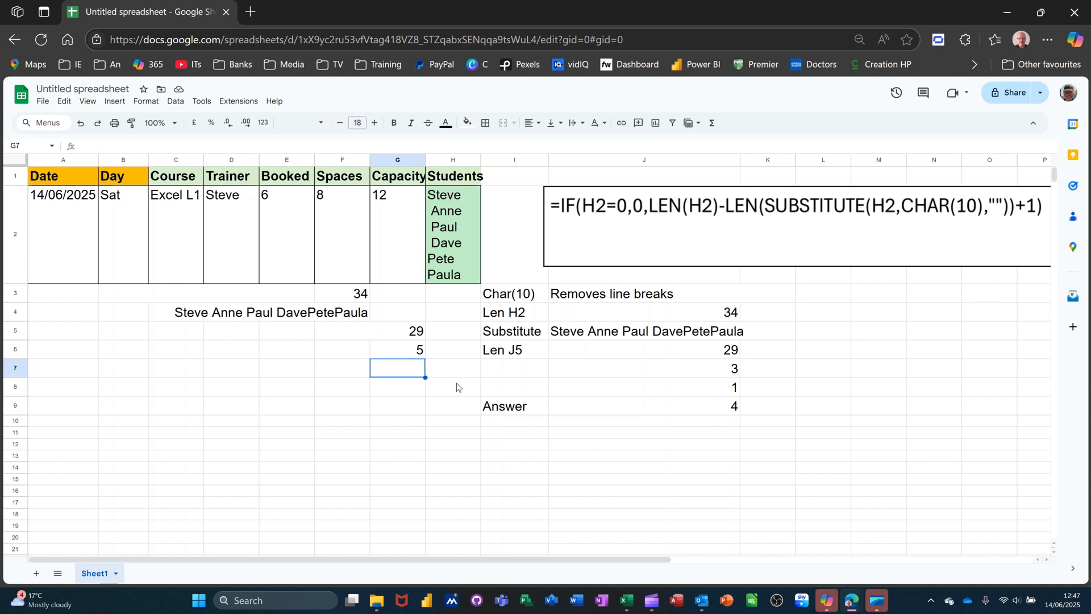
{"action": "type", "text": "1"}
{"action": "key", "text": "Return"}
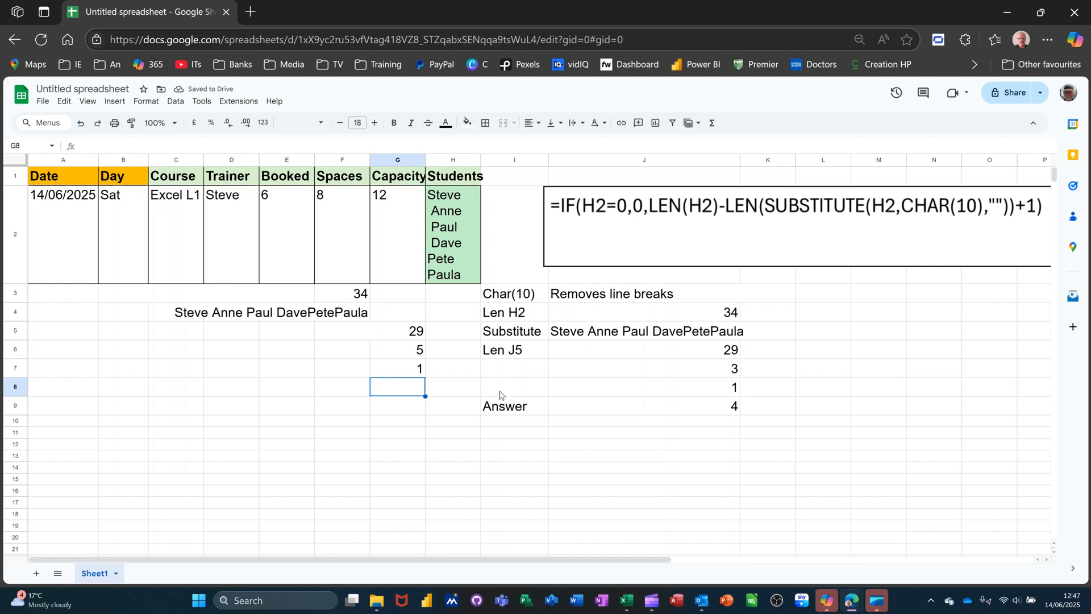
Enter =G6+G7 in G8 to add the constant 1 to the length difference.
{"action": "type", "text": "="}
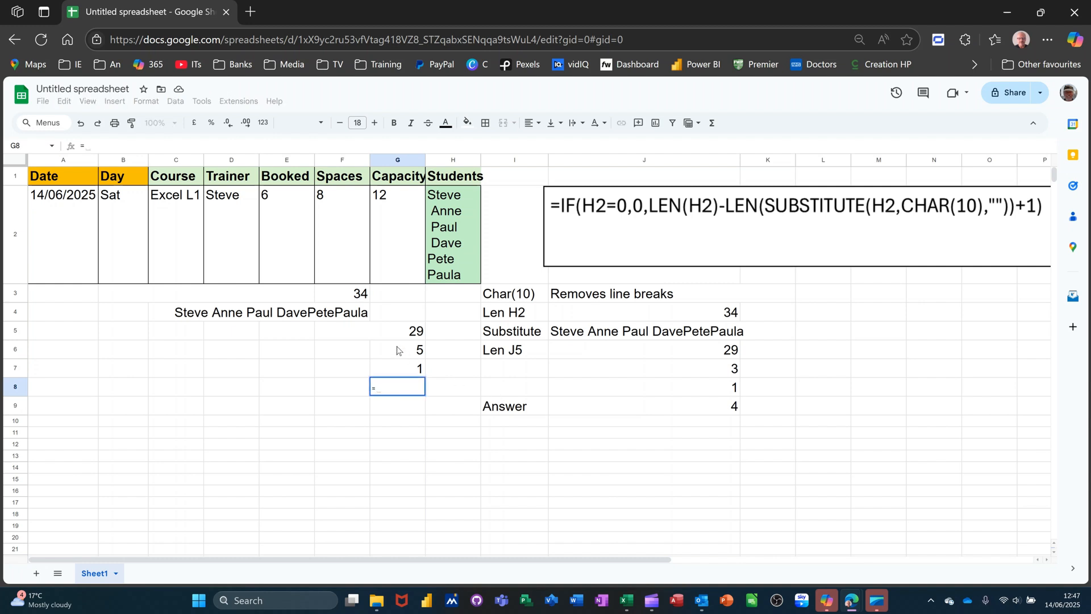
{"action": "left_click", "coordinate": [397, 351]}
{"action": "type", "text": "+"}
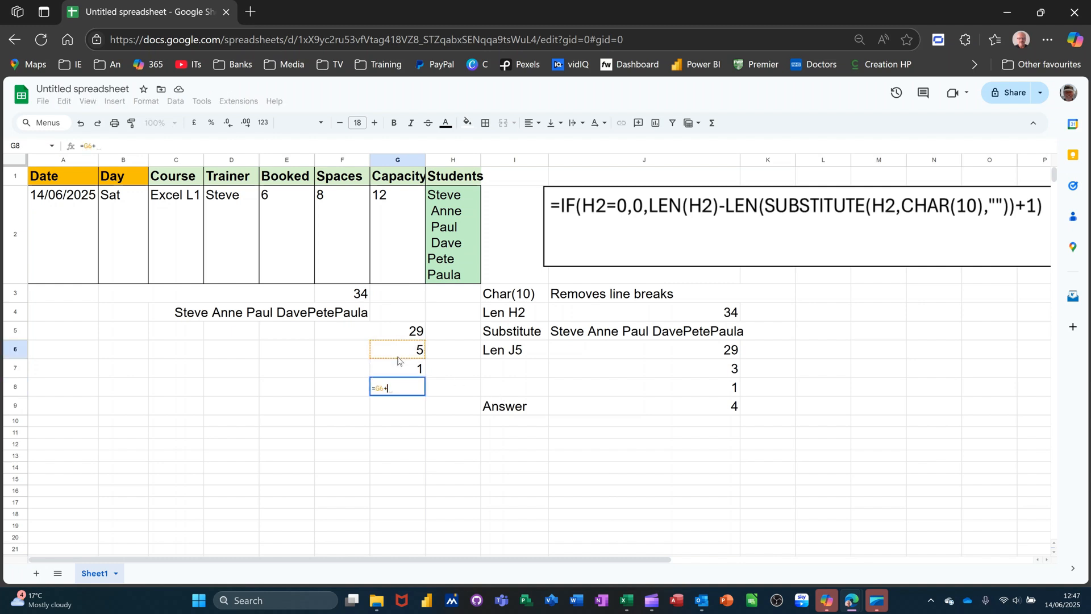
{"action": "left_click", "coordinate": [398, 367]}
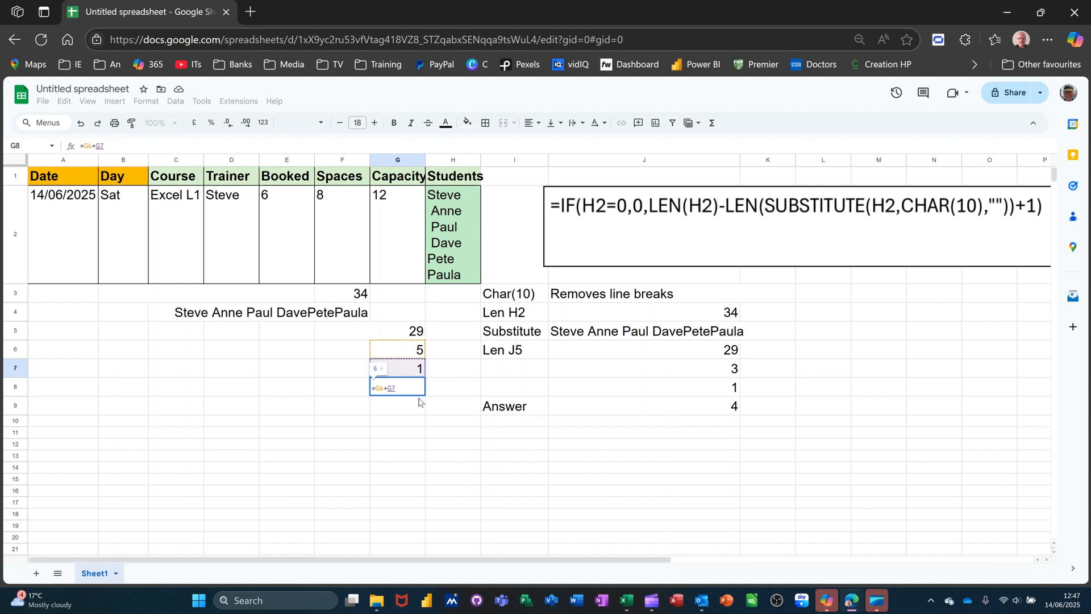
{"action": "key", "text": "Return"}
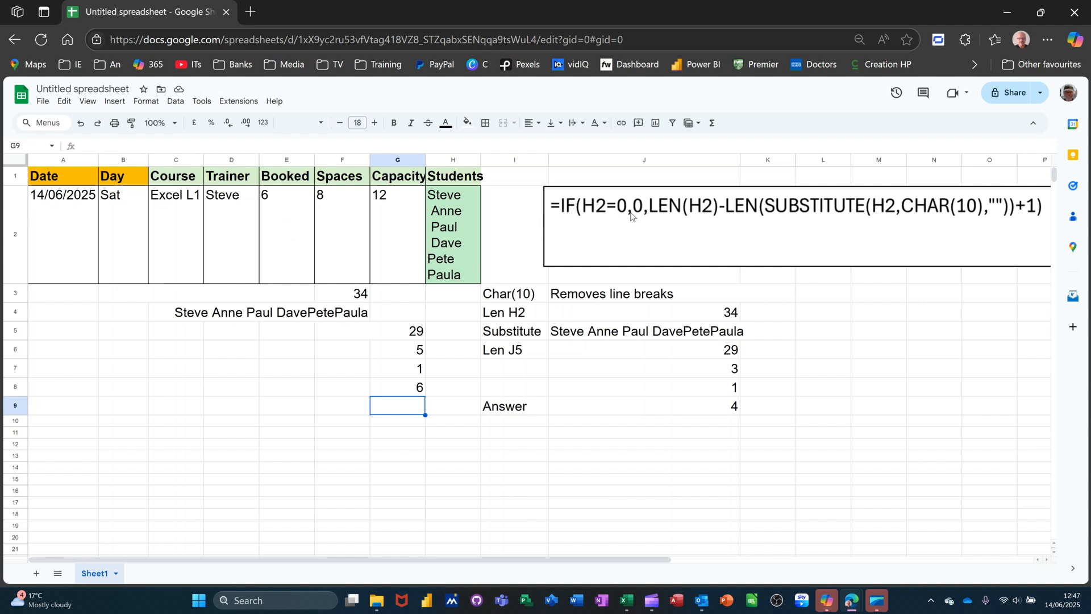
Clear all the student names from the Students cell H2.
{"action": "left_click", "coordinate": [452, 226]}
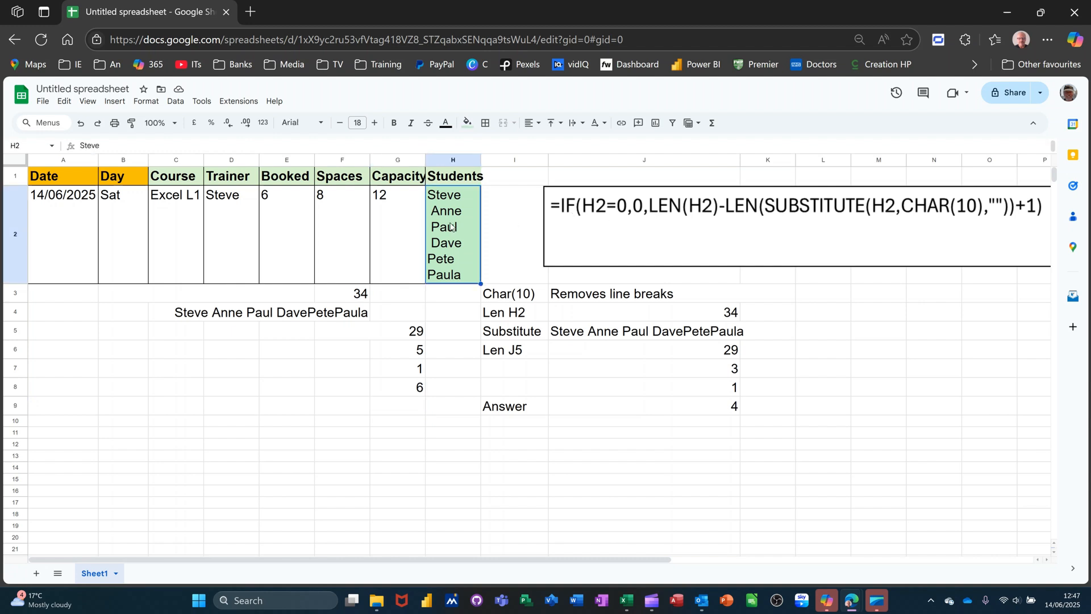
{"action": "key", "text": "Delete"}
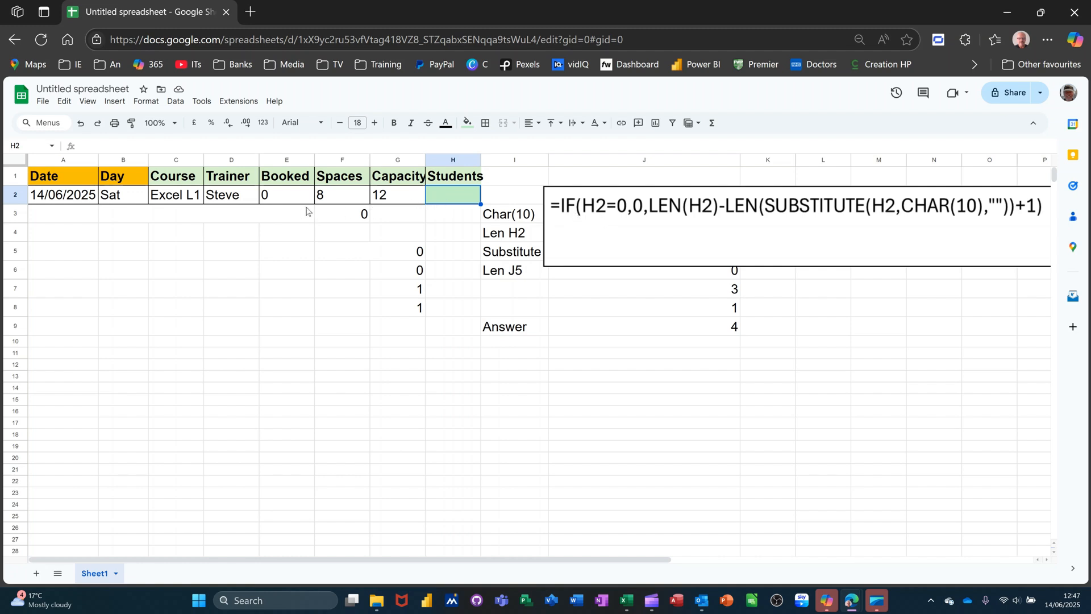
Try the Booked formula in E2 without its IF function name, opening parenthesis and final closing parenthesis.
{"action": "left_click", "coordinate": [282, 197]}
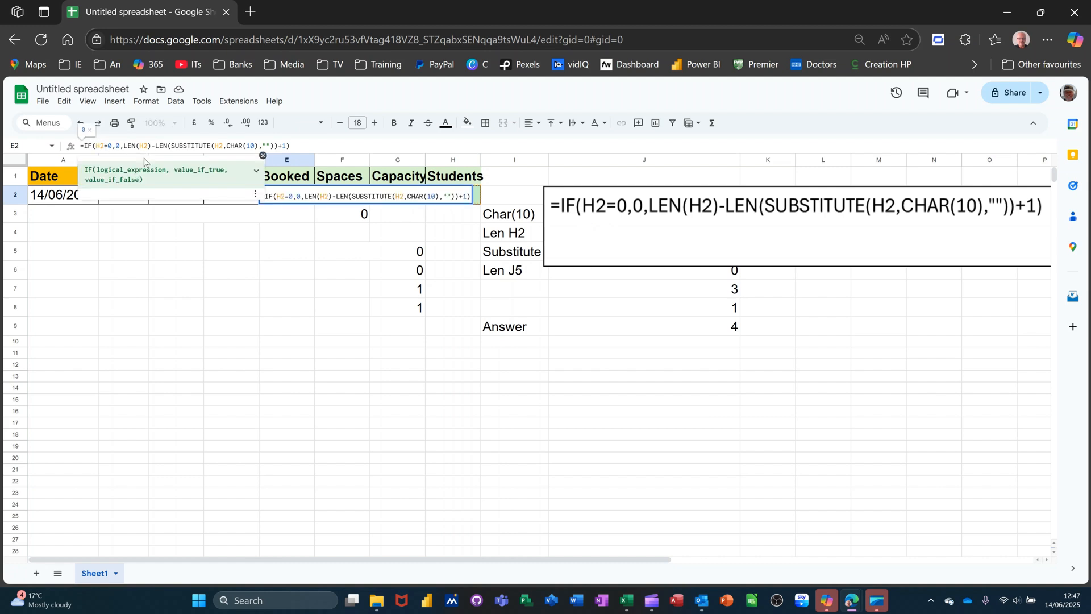
{"action": "key", "text": "BackSpace"}
{"action": "key", "text": "BackSpace"}
{"action": "key", "text": "BackSpace"}
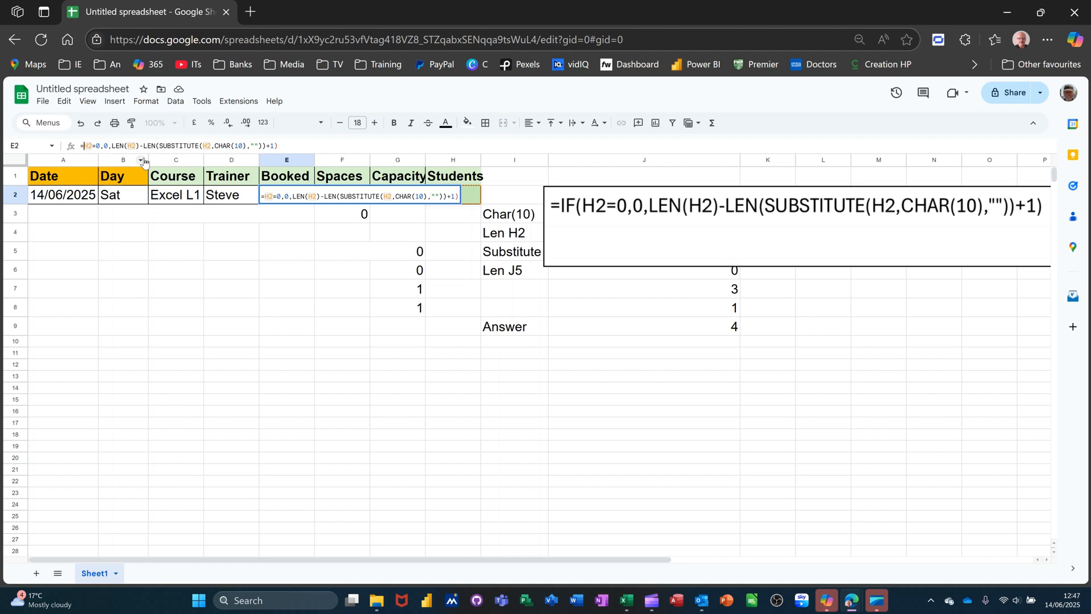
{"action": "left_click", "coordinate": [297, 141]}
{"action": "key", "text": "BackSpace"}
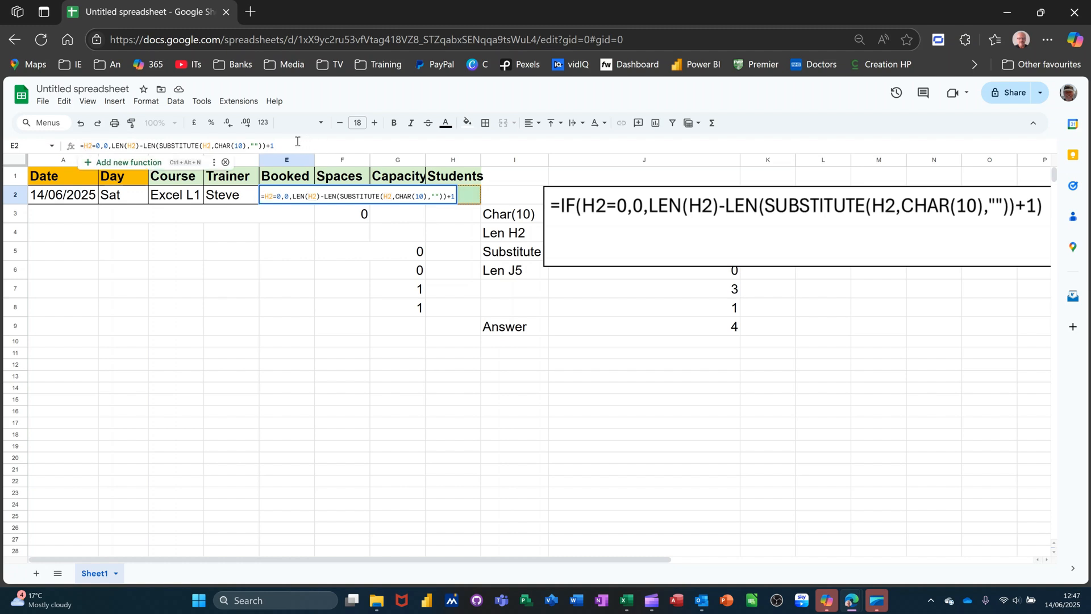
{"action": "key", "text": "Return"}
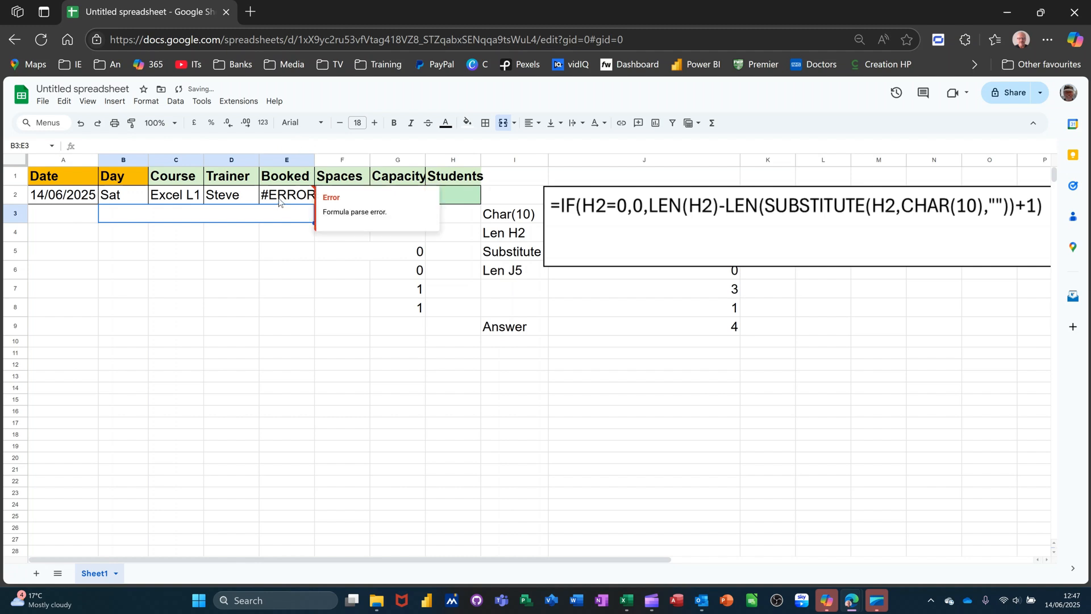
Undo the last edit to the Booked formula in E2 and check the formula in the cell.
{"action": "left_click", "coordinate": [279, 202]}
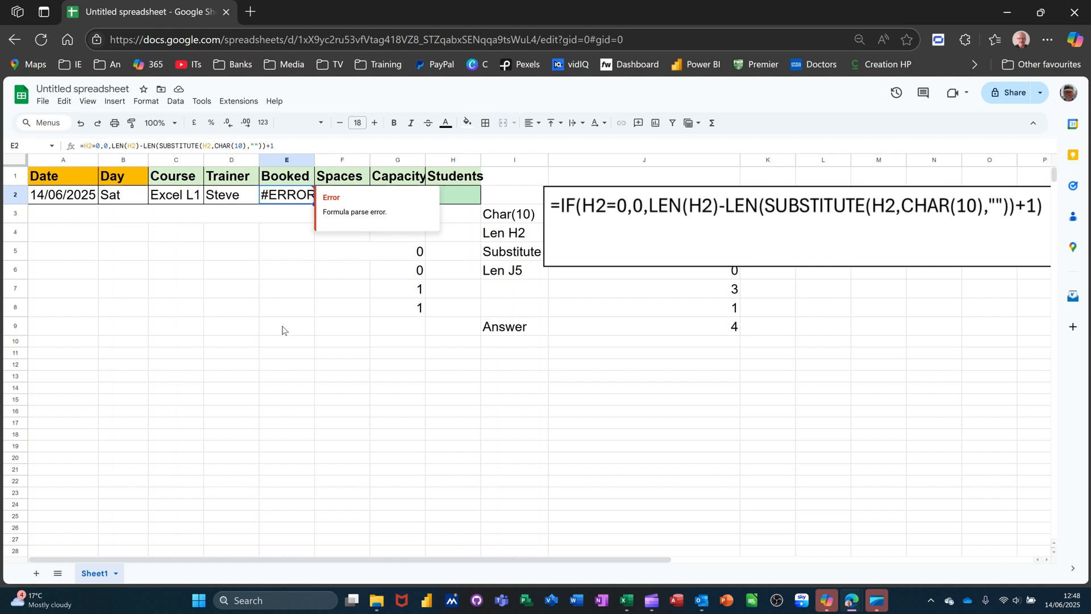
{"action": "key", "text": "ctrl+z"}
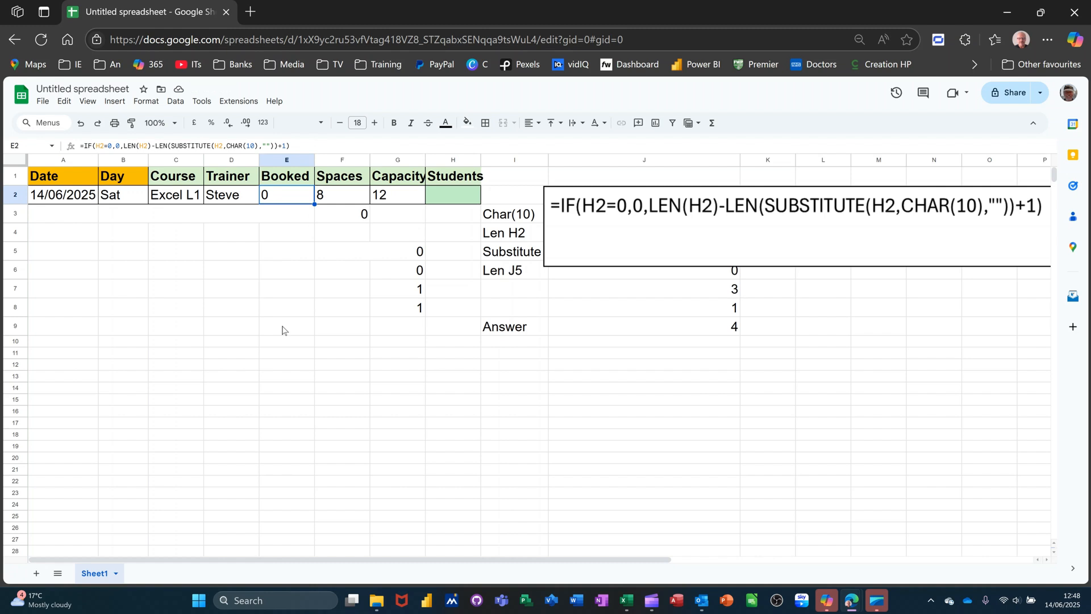
{"action": "key", "text": "F2"}
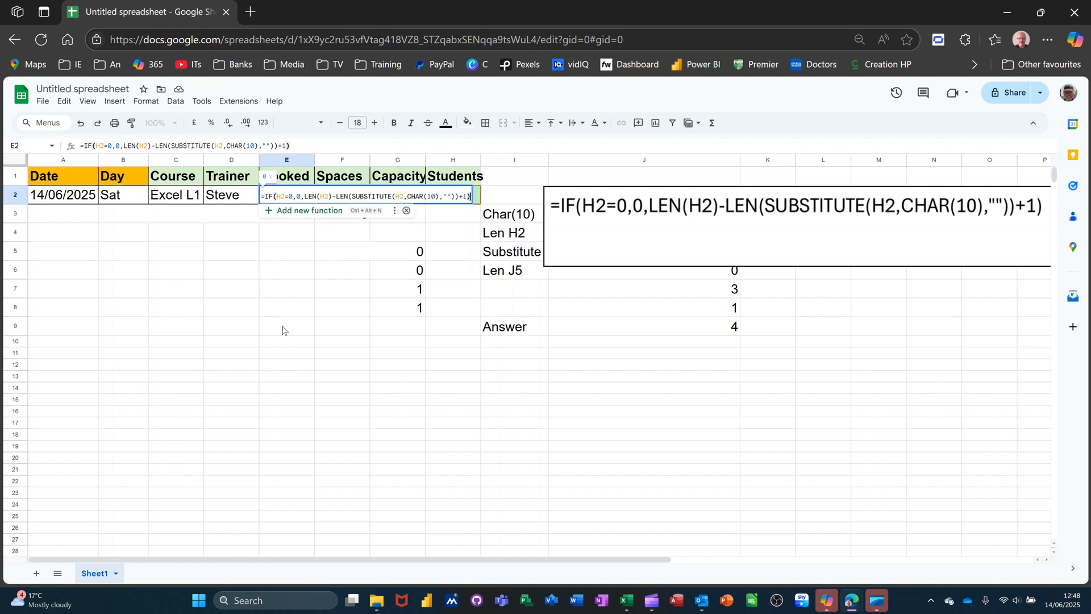
{"action": "key", "text": "Return"}
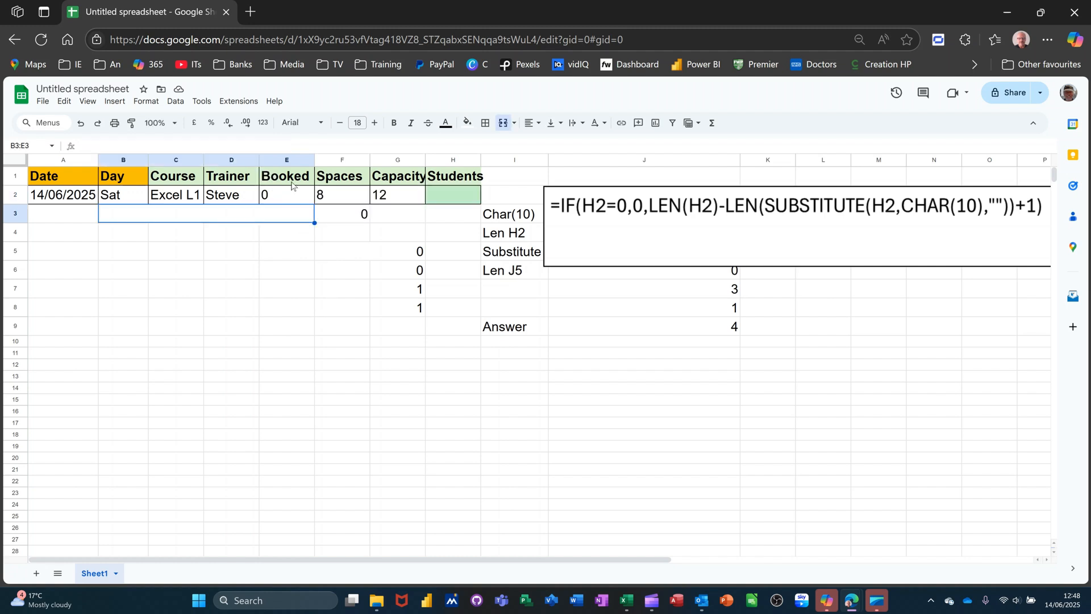
Enter two students' first names in H2, separated by a line break within the cell.
{"action": "left_click", "coordinate": [438, 203]}
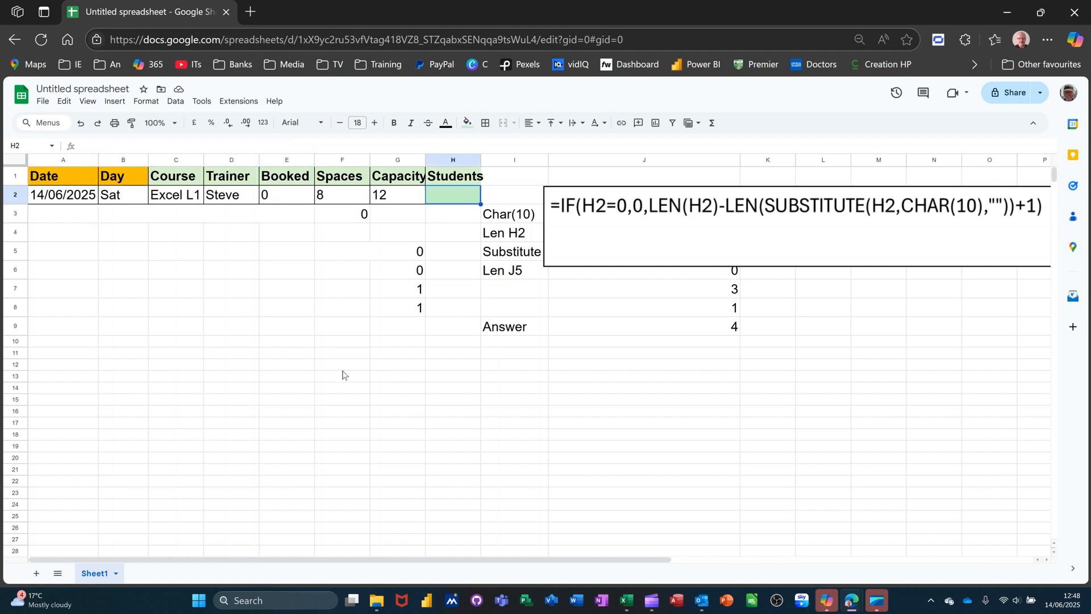
{"action": "type", "text": "Steve"}
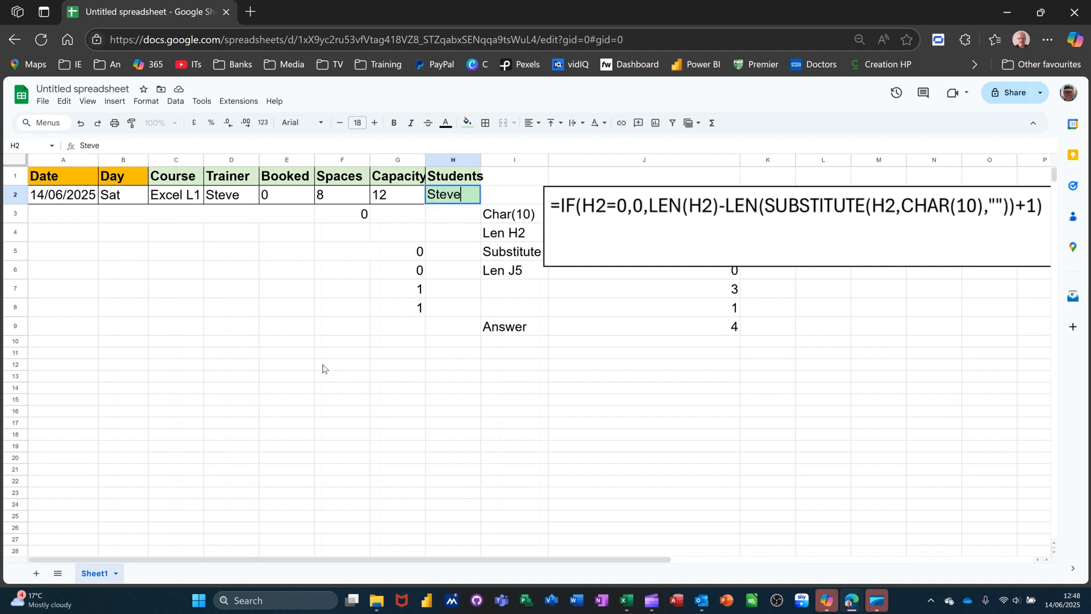
{"action": "key", "text": "alt+Return"}
{"action": "type", "text": "Anne"}
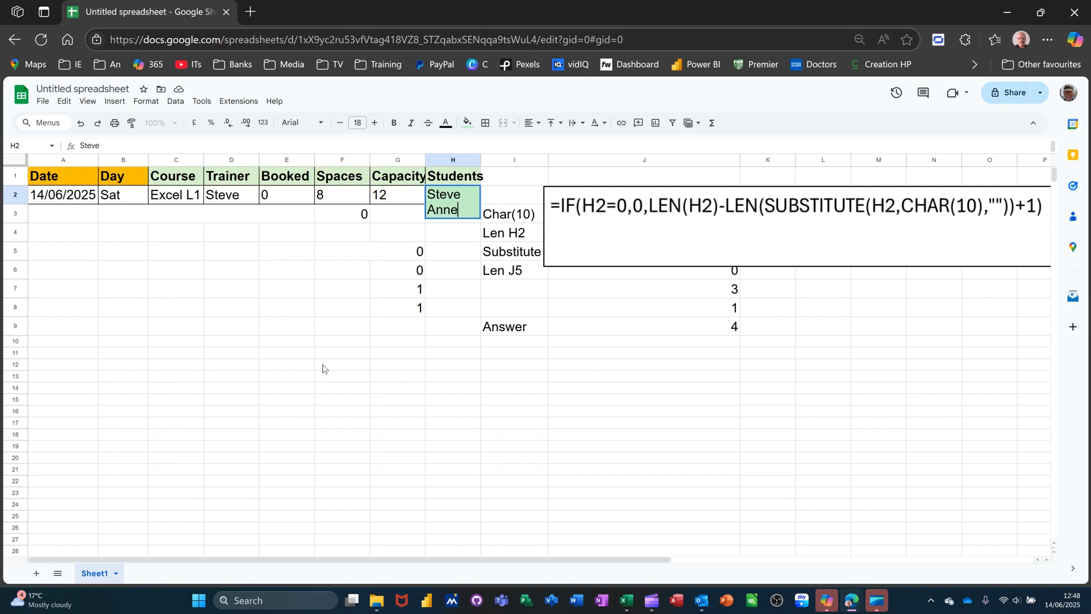
{"action": "key", "text": "Return"}
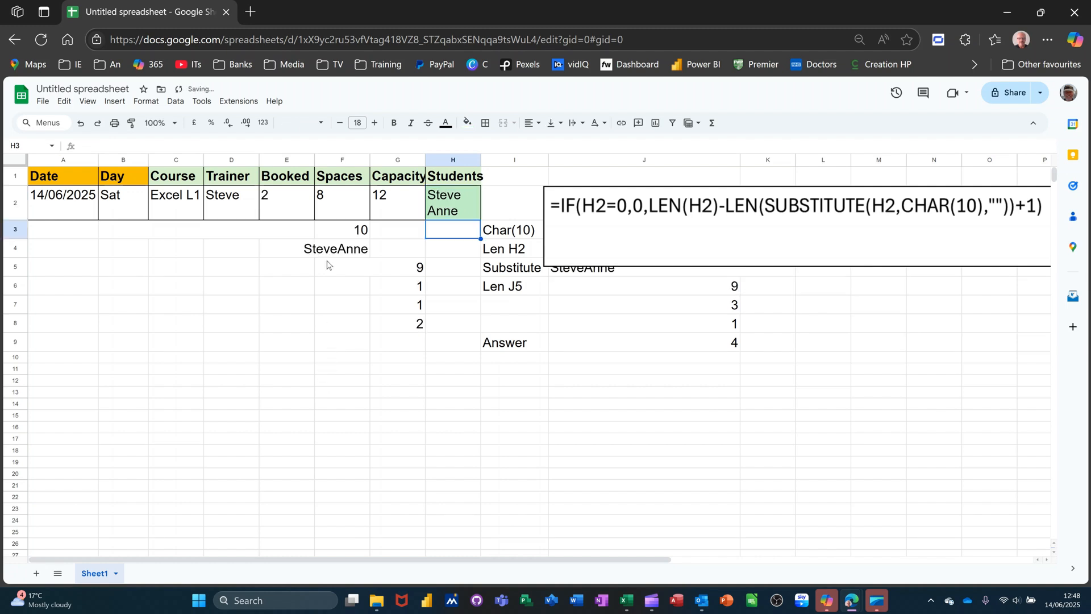